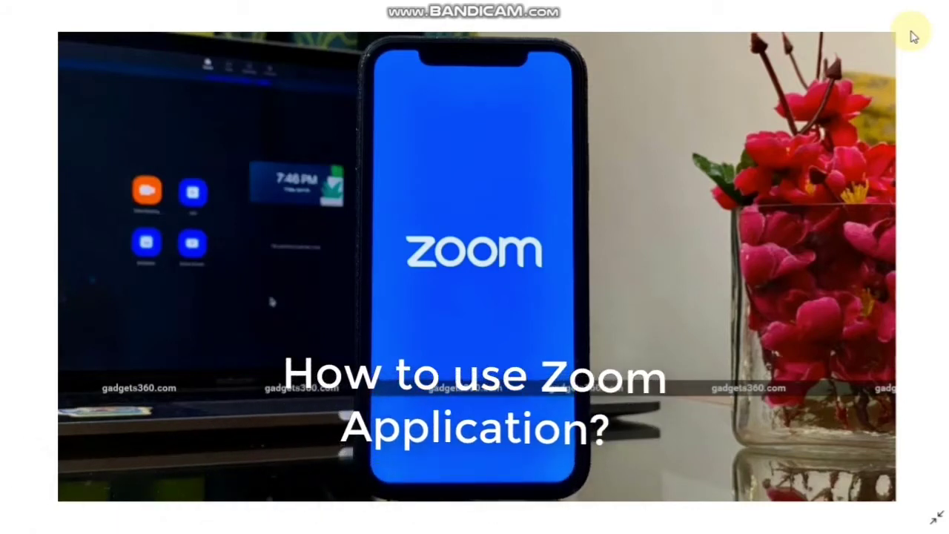
- Exit full-screen view so the Zoom title image shows in the Photos window
{"action": "key", "text": "Escape"}
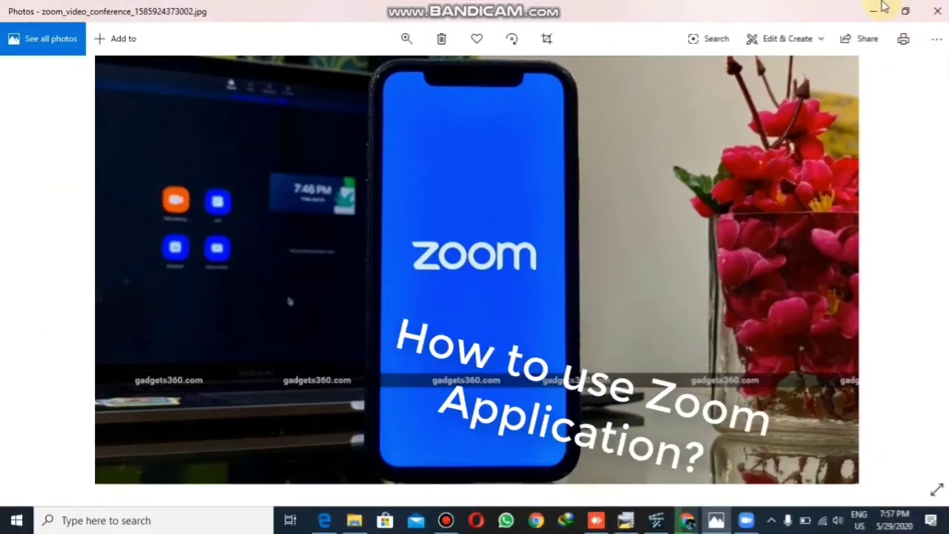
- Search Chrome for 'zoom app' and open the 'Download for Windows - Zoom' page to start the installer
{"action": "left_click", "coordinate": [871, 10]}
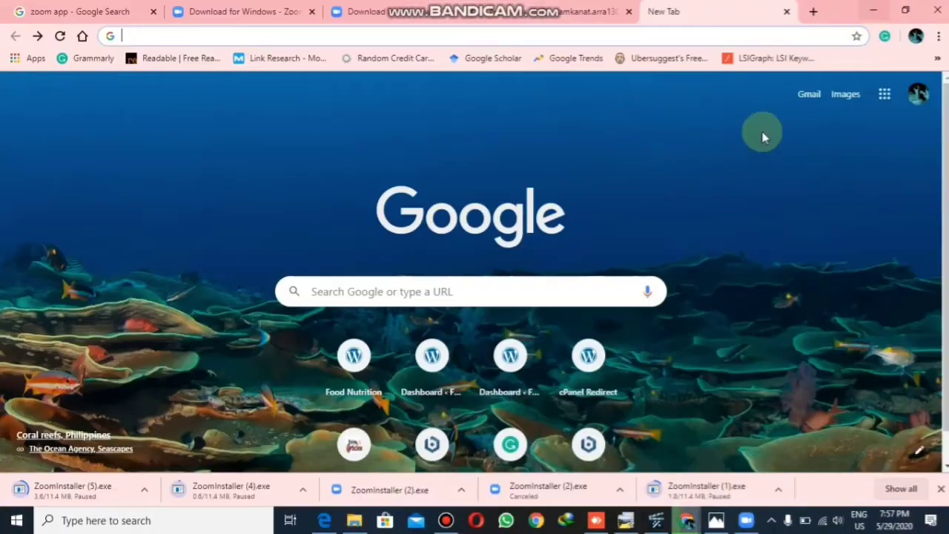
{"action": "left_click", "coordinate": [576, 286]}
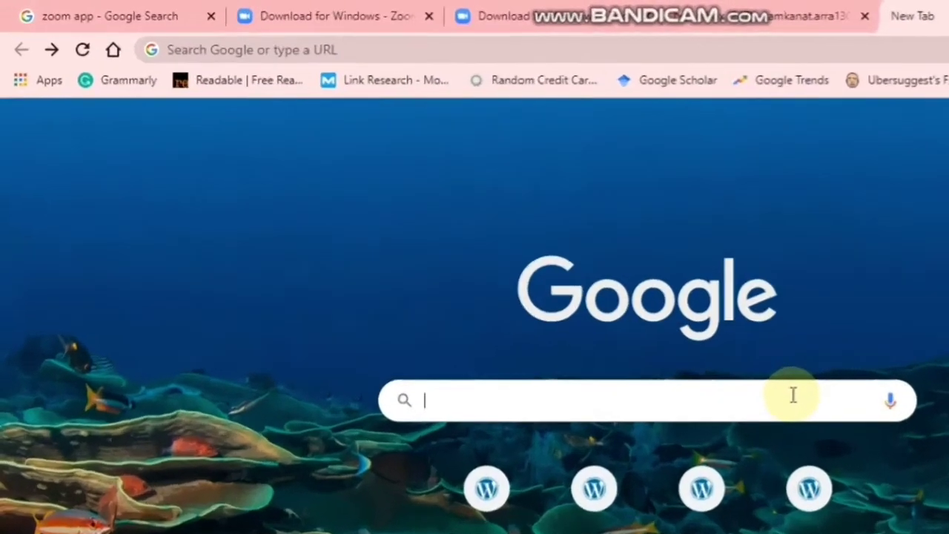
{"action": "type", "text": "zoo"}
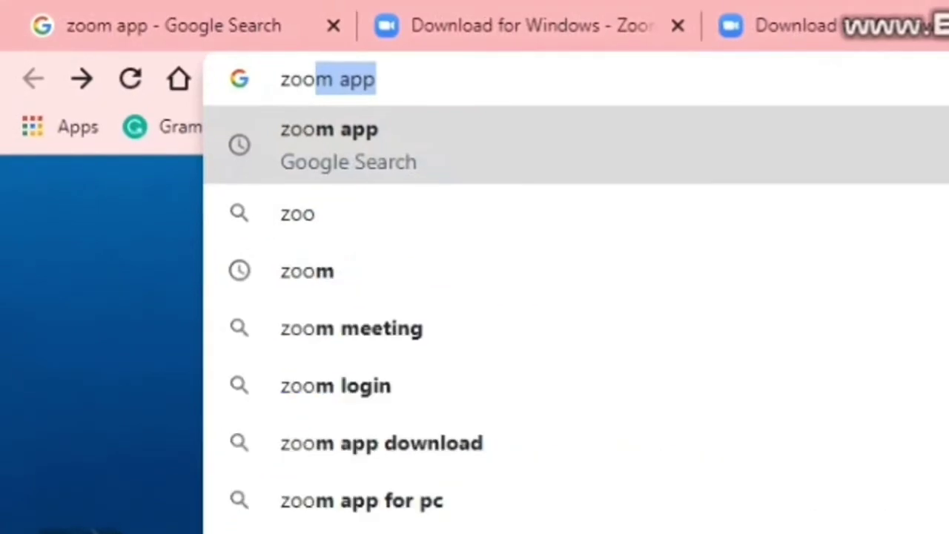
{"action": "left_click", "coordinate": [727, 154]}
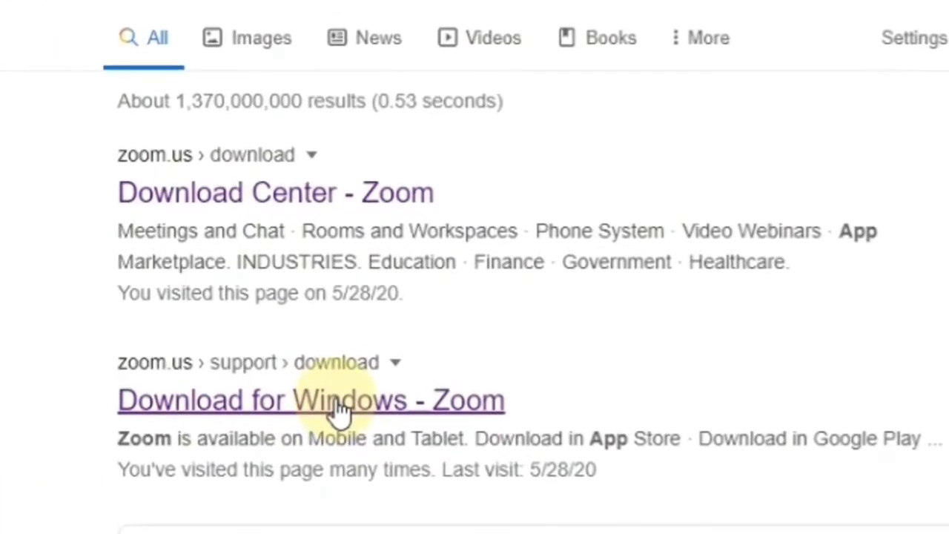
{"action": "left_click", "coordinate": [340, 406]}
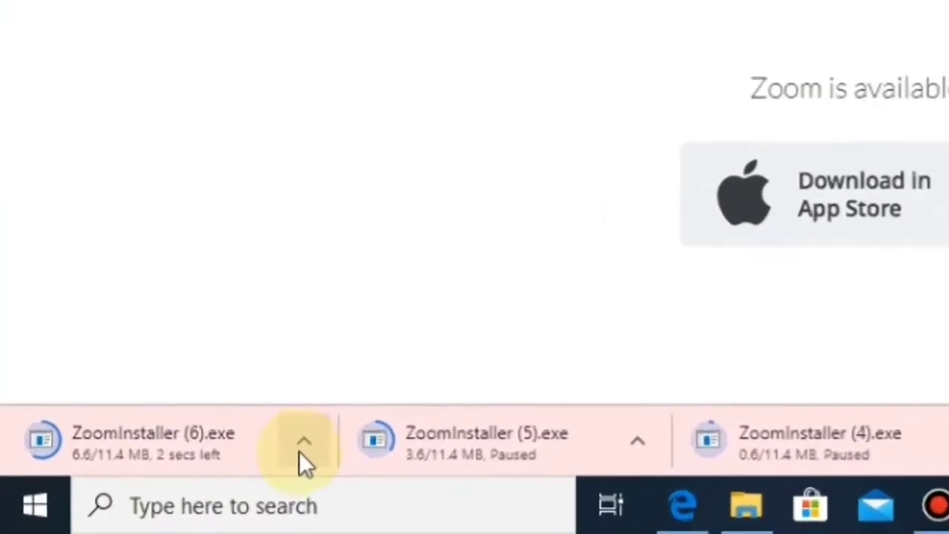
- Pause the ZoomInstaller (6).exe download and bring the Zoom Home window to the front
{"action": "left_click", "coordinate": [164, 483]}
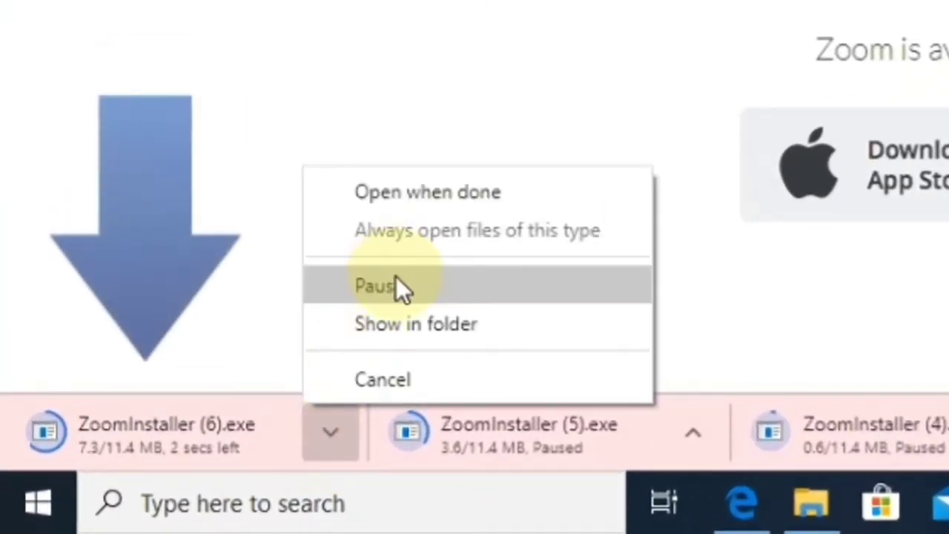
{"action": "left_click", "coordinate": [204, 398]}
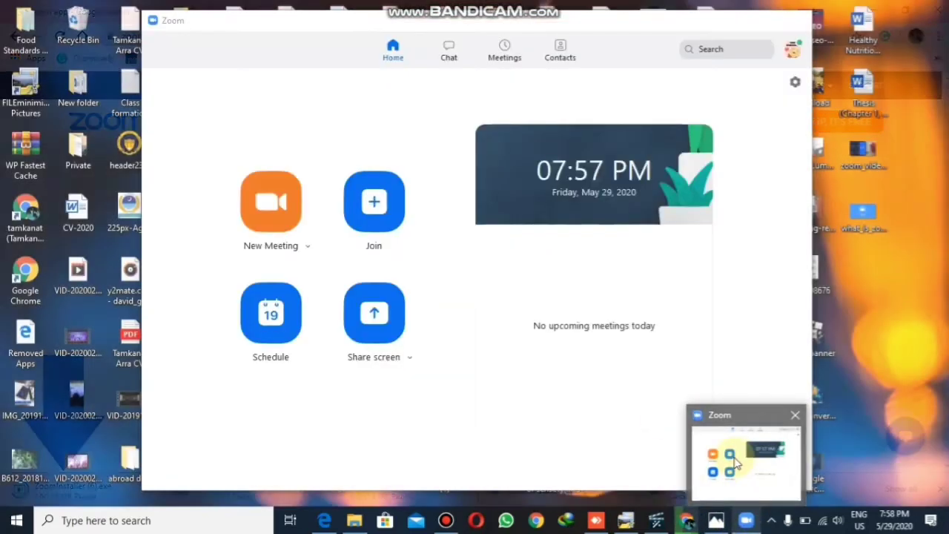
{"action": "left_click", "coordinate": [744, 454]}
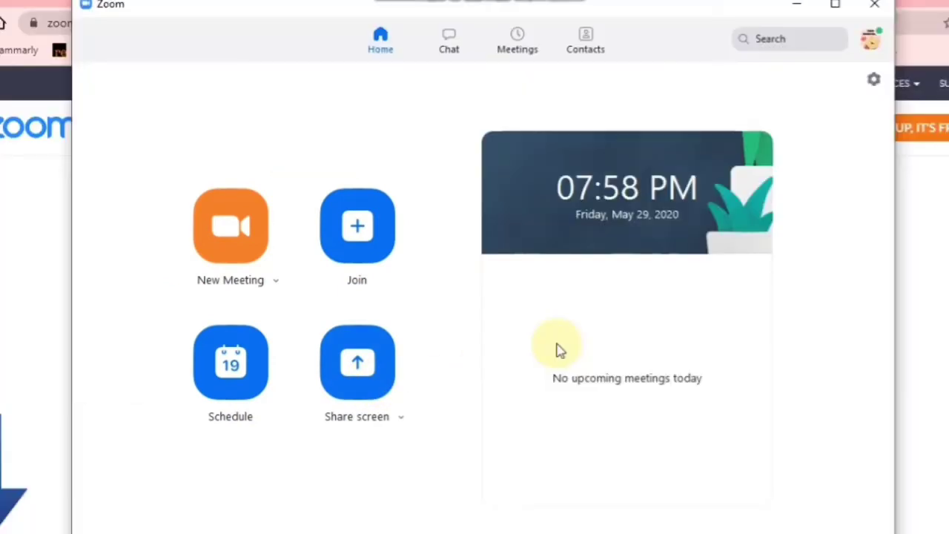
- Close the Join Meeting dialog without joining, minimize Zoom, and switch to the Gmail inbox
{"action": "left_click", "coordinate": [361, 223]}
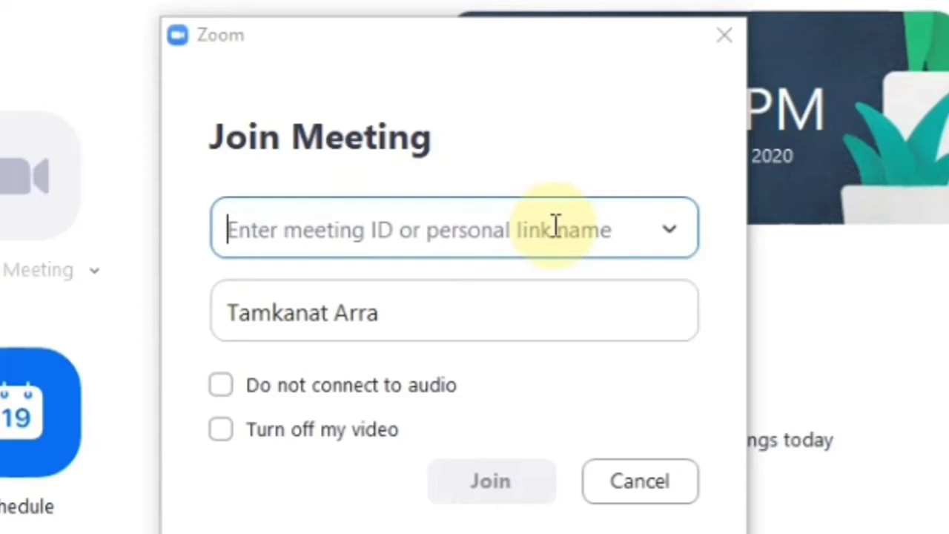
{"action": "left_click", "coordinate": [724, 37]}
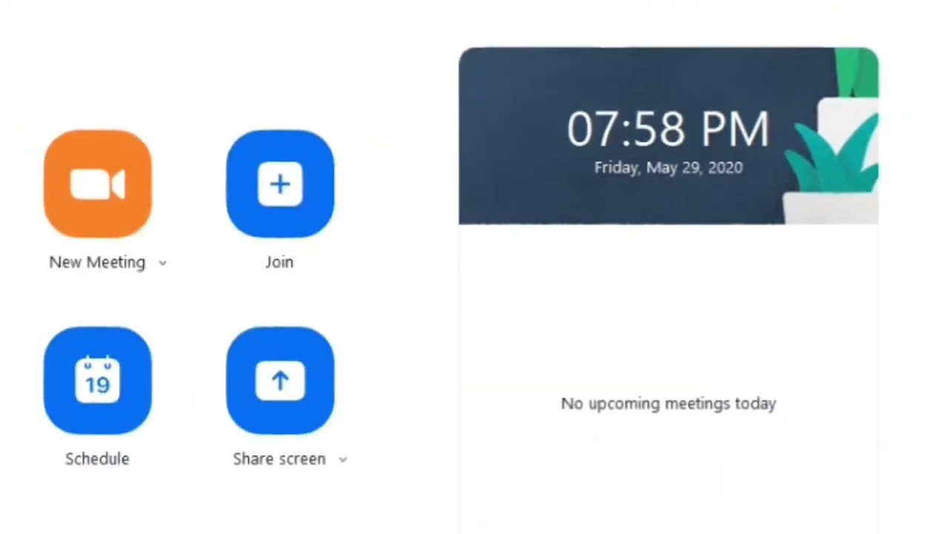
{"action": "left_click", "coordinate": [745, 17]}
{"action": "left_click", "coordinate": [612, 22]}
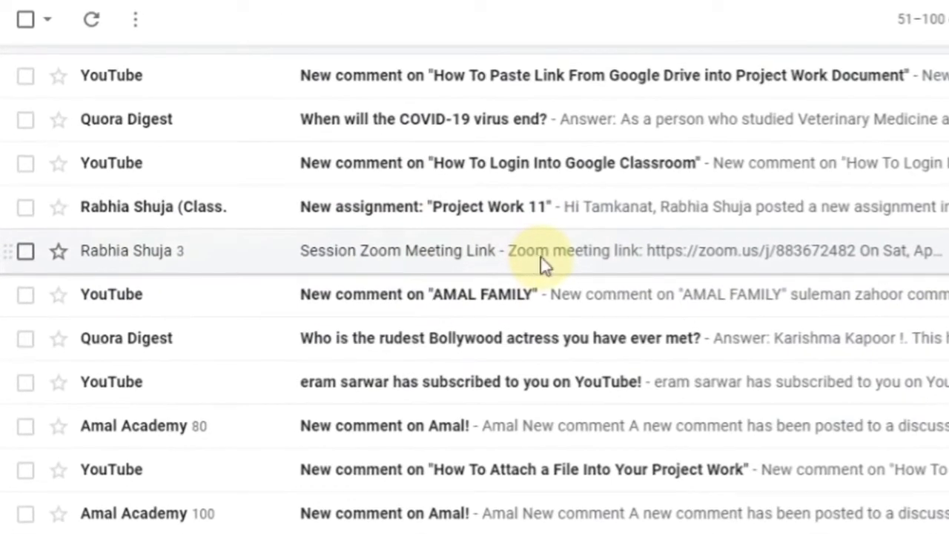
- Open the 'Session Zoom Meeting Link' email, select its zoom.us link, and return to Zoom
{"action": "left_click", "coordinate": [544, 263]}
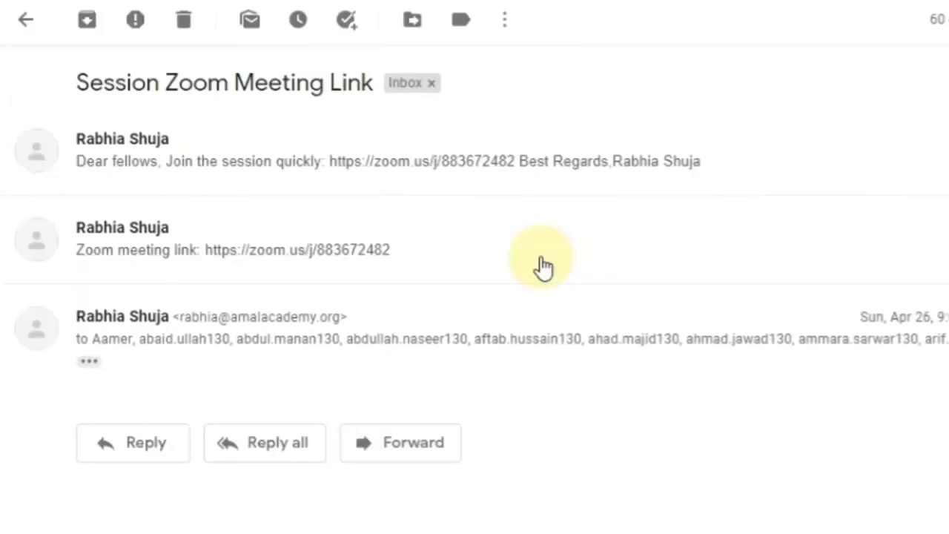
{"action": "left_click", "coordinate": [121, 158]}
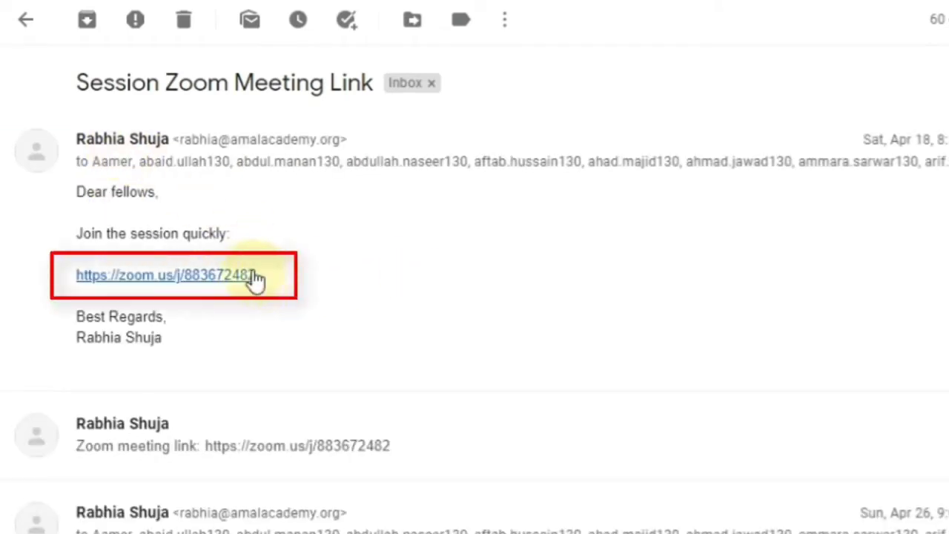
{"action": "left_click_drag", "start_coordinate": [260, 274], "coordinate": [84, 281]}
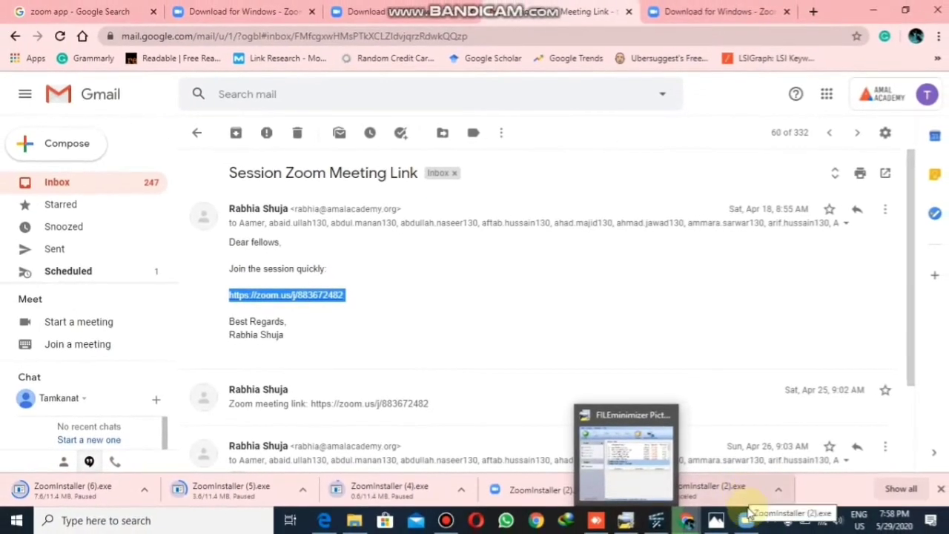
{"action": "mouse_move", "coordinate": [746, 518]}
{"action": "left_click", "coordinate": [704, 488]}
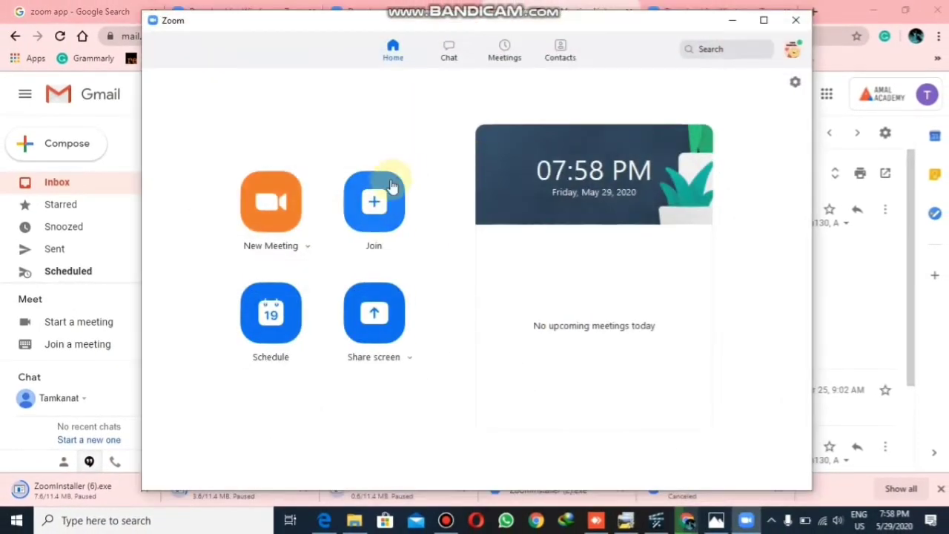
- Join meeting 883 672 482 by pasted ID, with video off and audio not connected
{"action": "left_click", "coordinate": [375, 198]}
{"action": "left_click", "coordinate": [430, 227]}
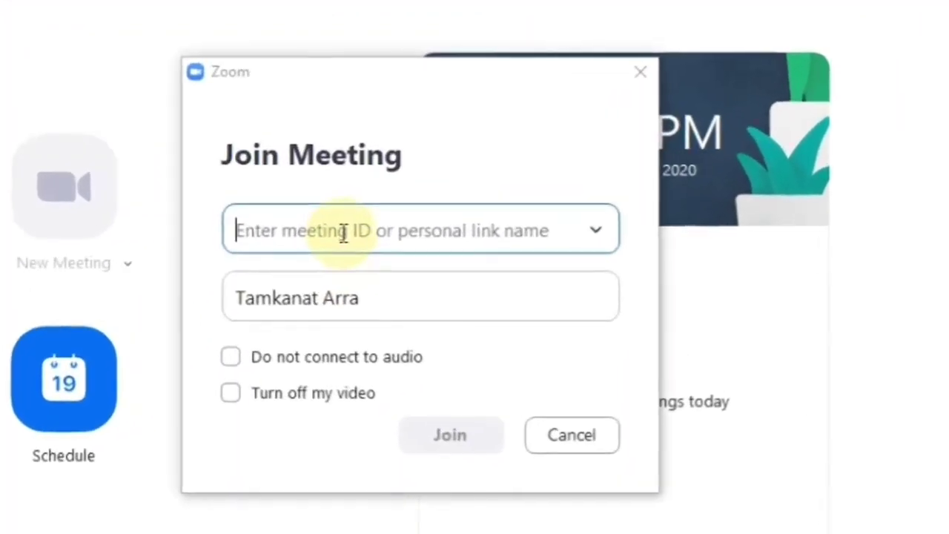
{"action": "type", "text": "883 672 482"}
{"action": "left_click", "coordinate": [231, 392]}
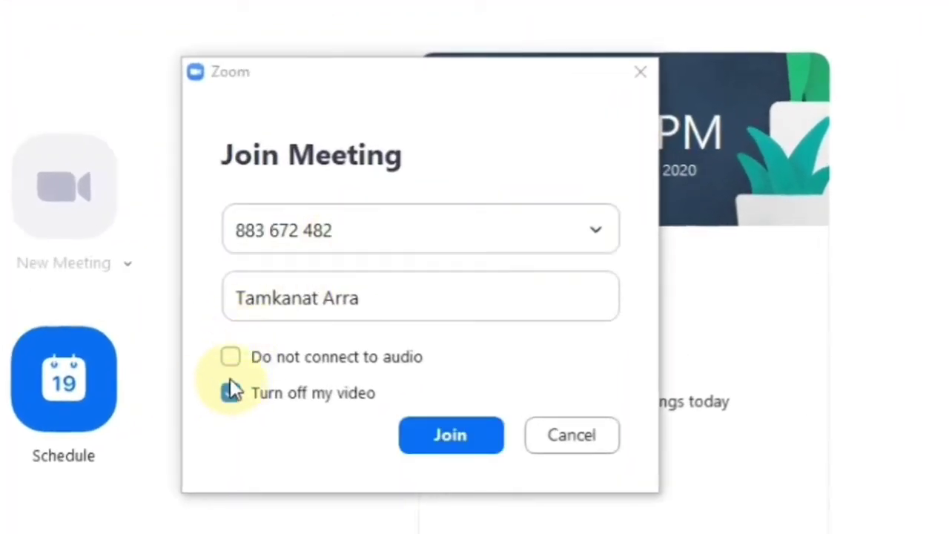
{"action": "left_click", "coordinate": [230, 356]}
{"action": "left_click", "coordinate": [491, 434]}
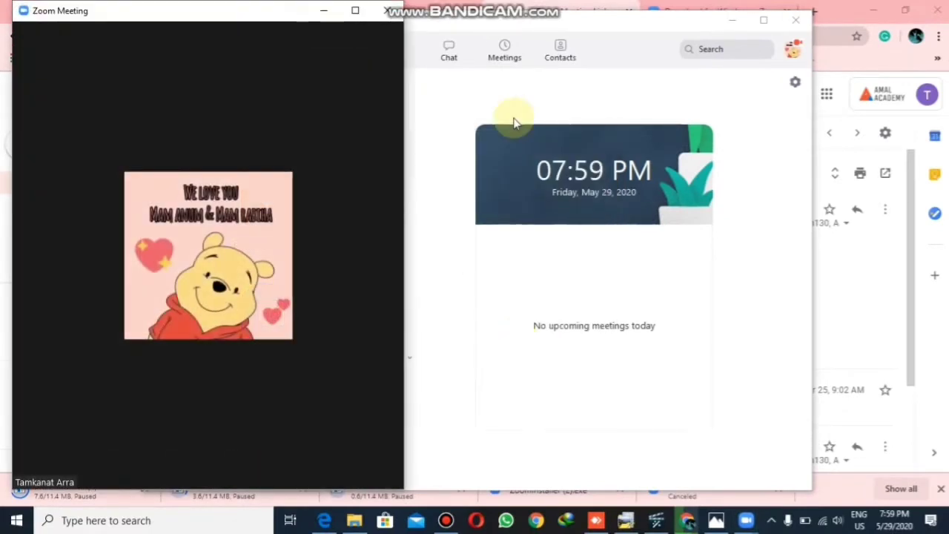
- Maximize the meeting window and send clap reactions to the meeting
{"action": "left_click", "coordinate": [355, 11]}
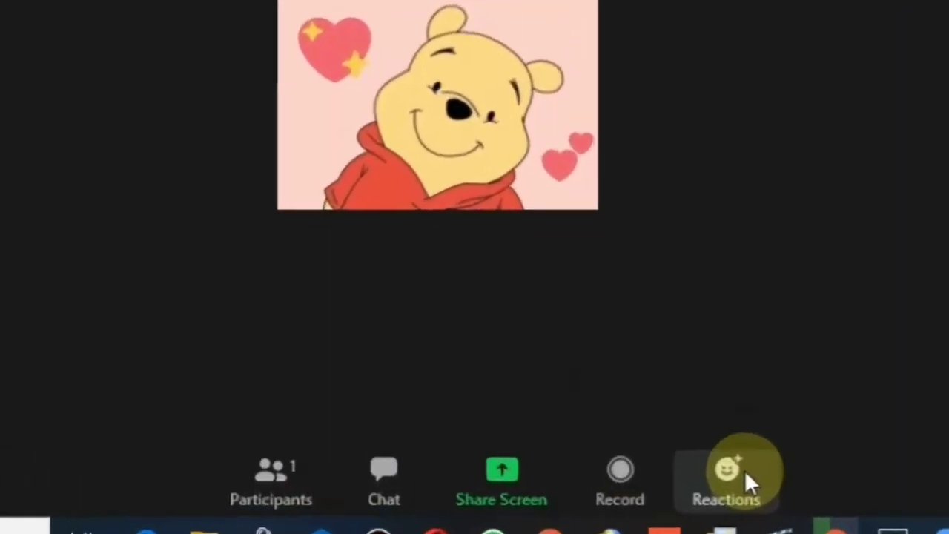
{"action": "left_click", "coordinate": [745, 473]}
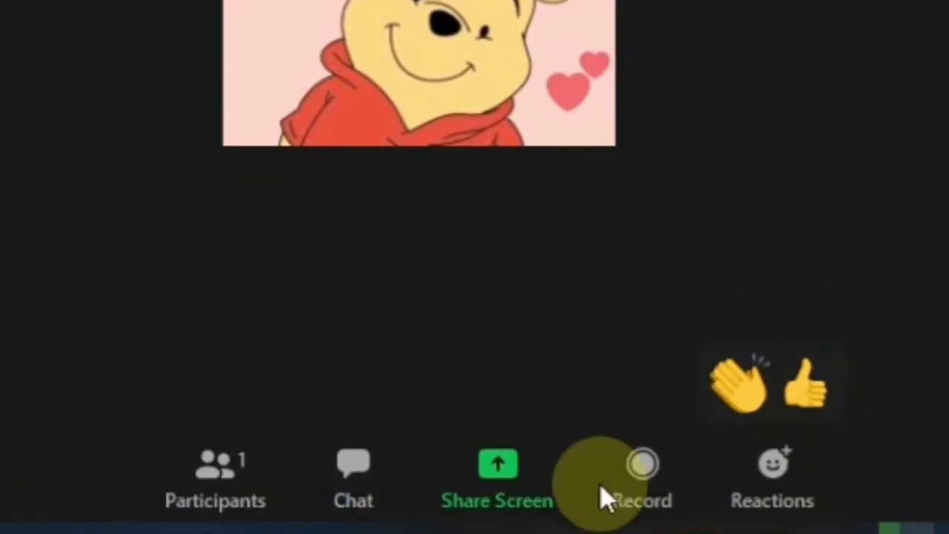
{"action": "left_click", "coordinate": [744, 395]}
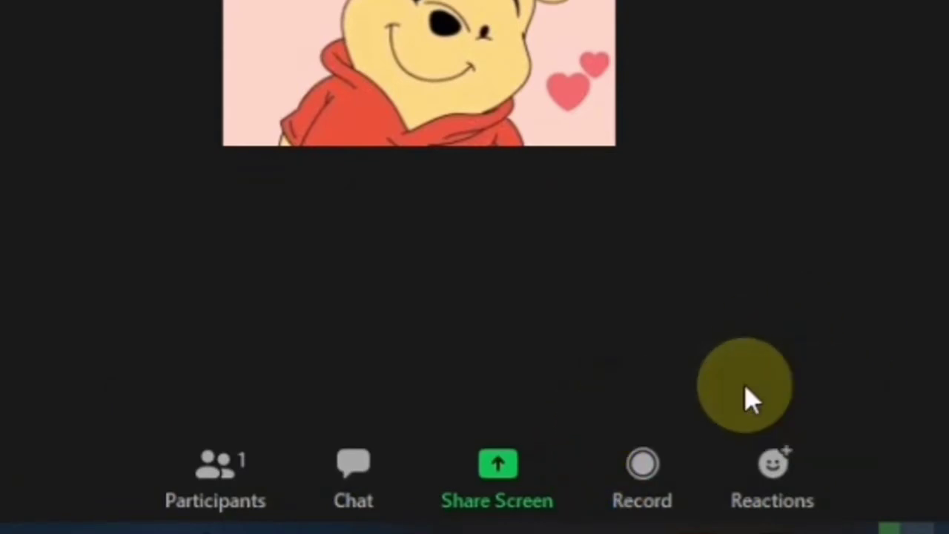
{"action": "left_click", "coordinate": [786, 475]}
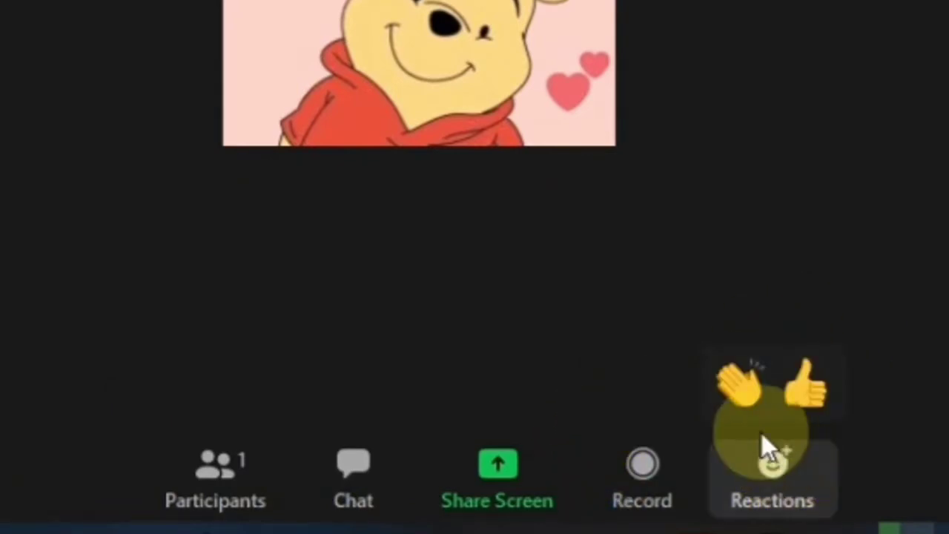
{"action": "left_click", "coordinate": [734, 384]}
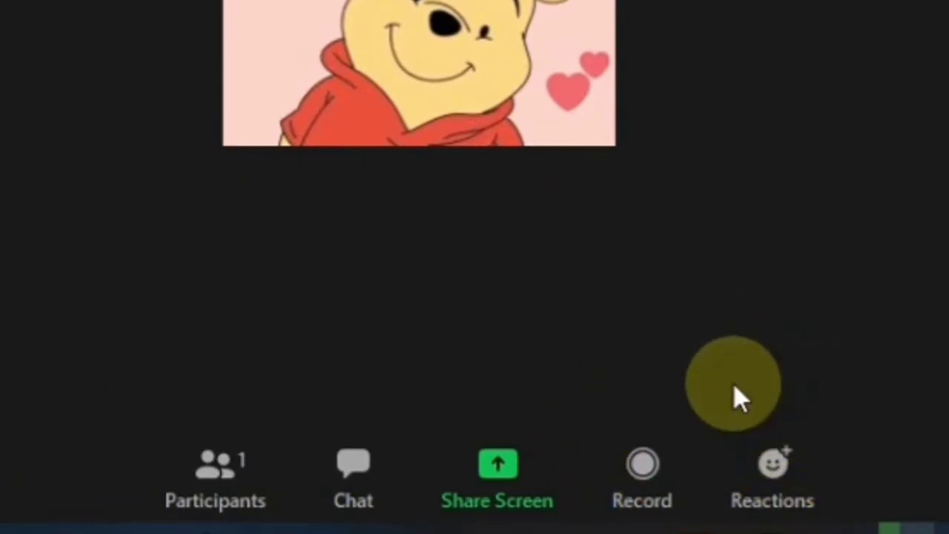
- Try recording and screen sharing, and dismiss both host-restriction notices
{"action": "left_click", "coordinate": [626, 501]}
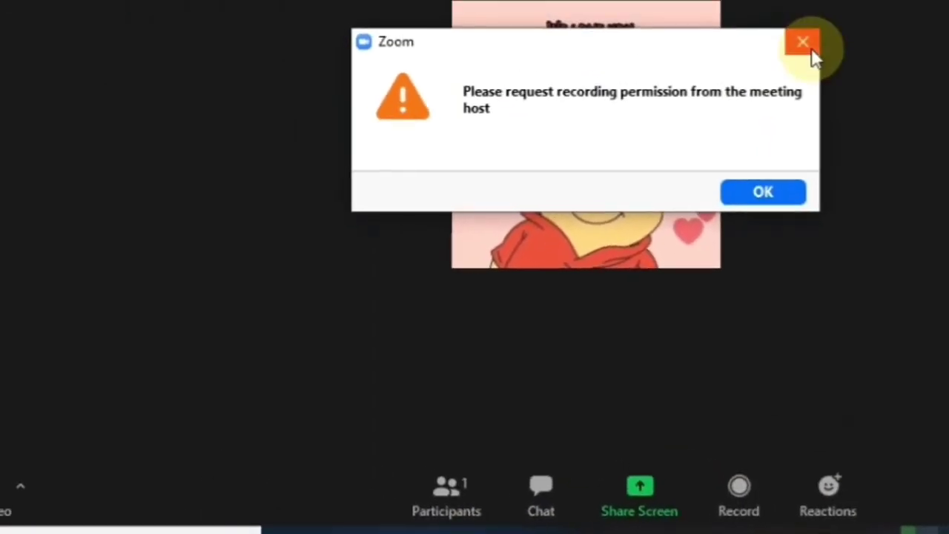
{"action": "left_click", "coordinate": [810, 50]}
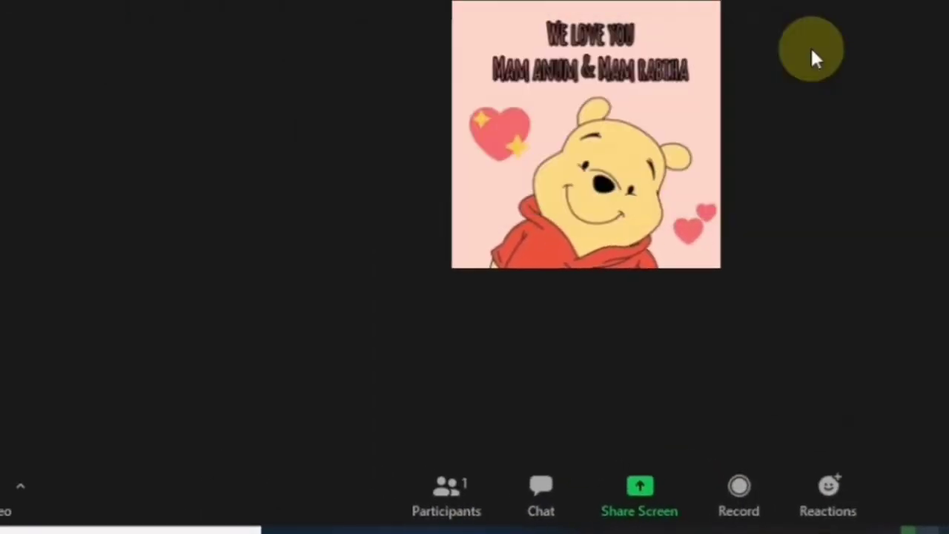
{"action": "left_click", "coordinate": [649, 508]}
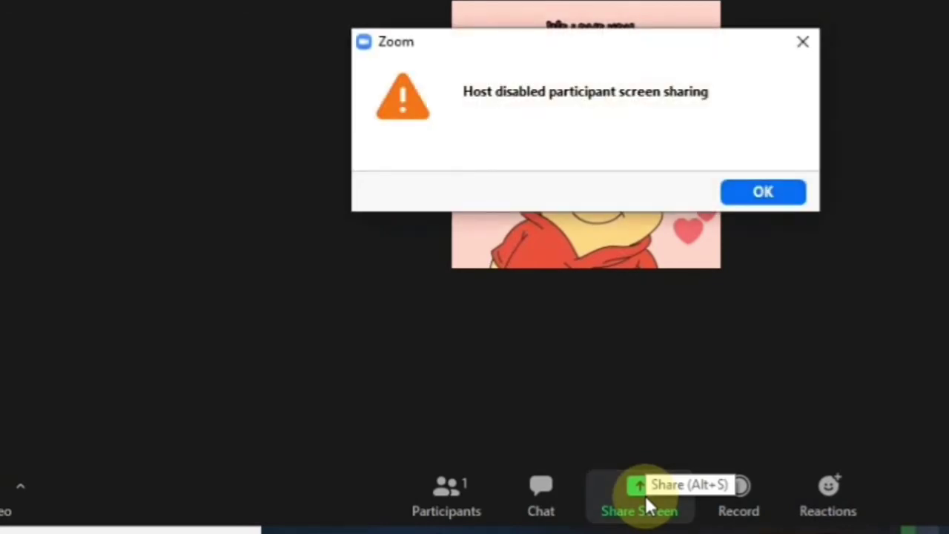
{"action": "left_click", "coordinate": [753, 195]}
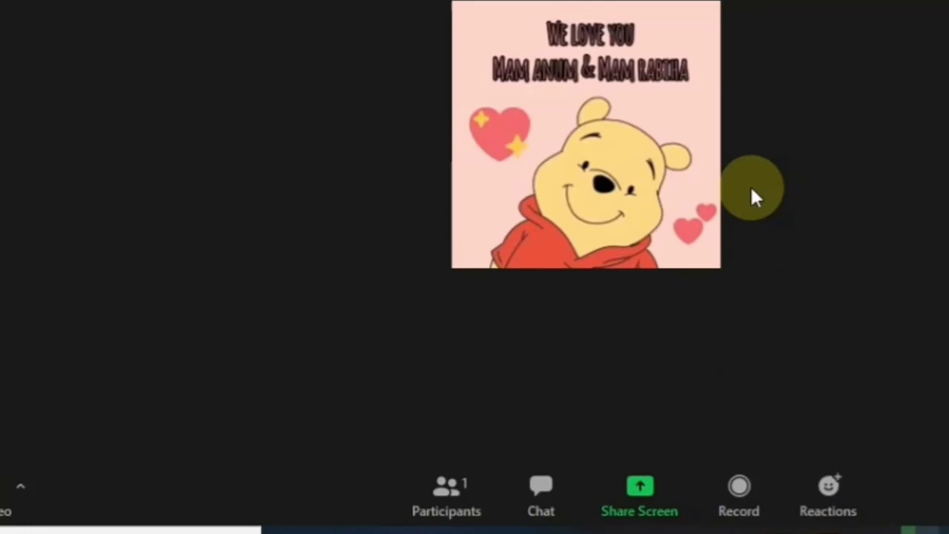
- Open the meeting chat, check the To: Everyone recipients, then show the participants list
{"action": "left_click", "coordinate": [545, 511]}
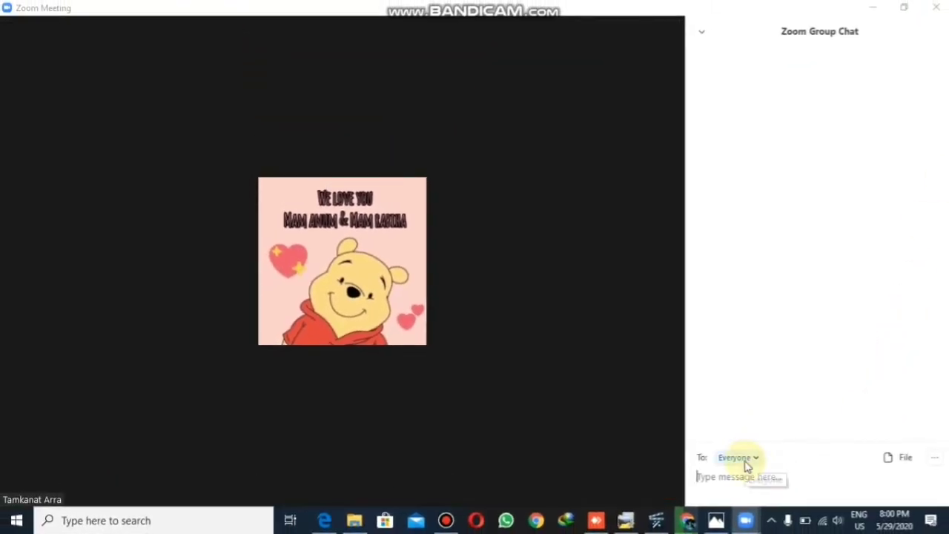
{"action": "left_click", "coordinate": [753, 459]}
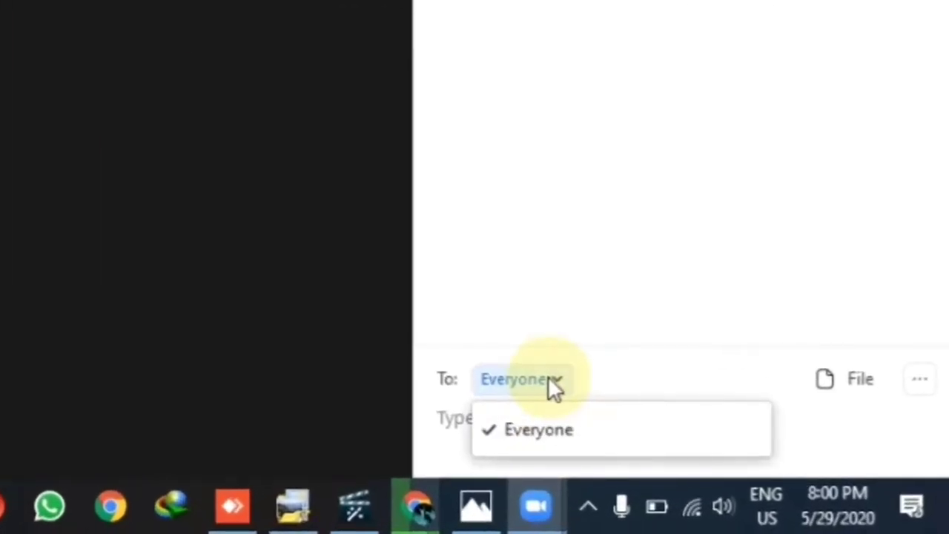
{"action": "left_click", "coordinate": [817, 432]}
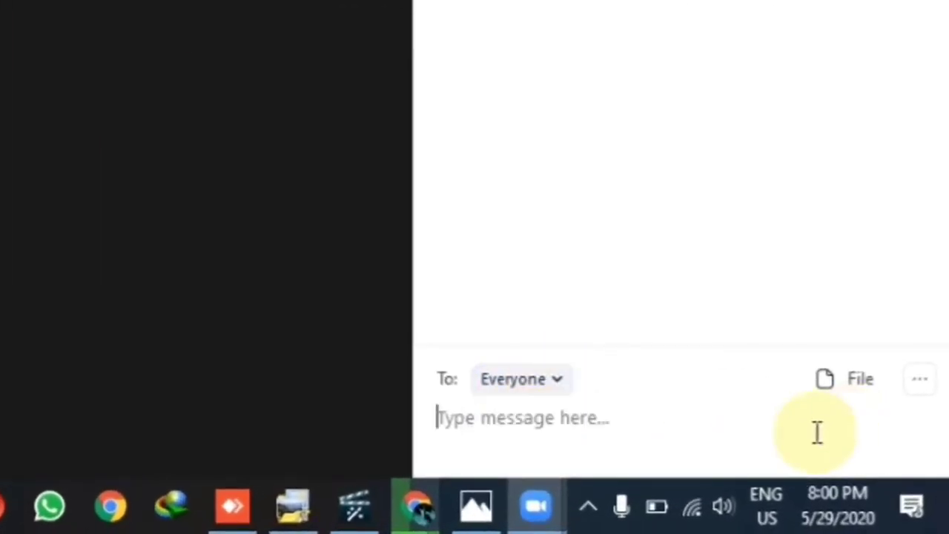
{"action": "left_click", "coordinate": [544, 379]}
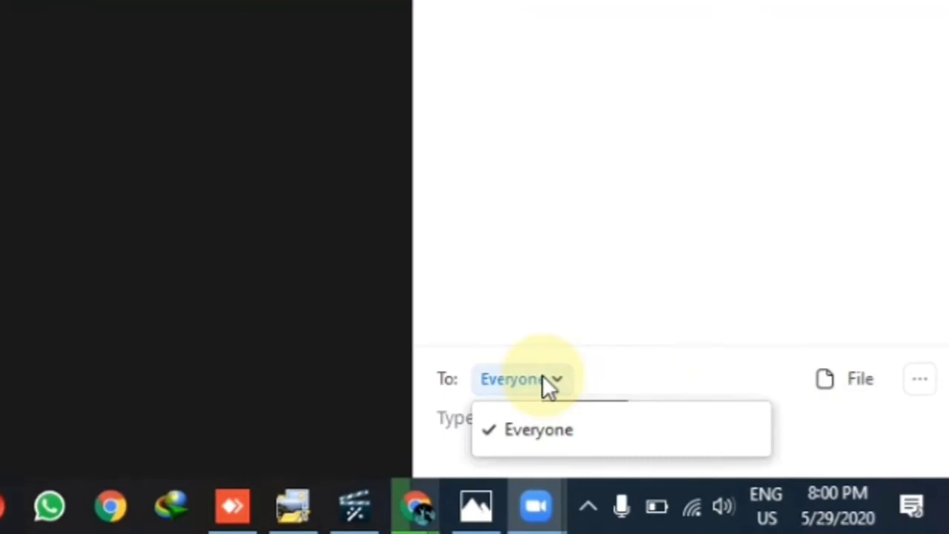
{"action": "left_click", "coordinate": [545, 247]}
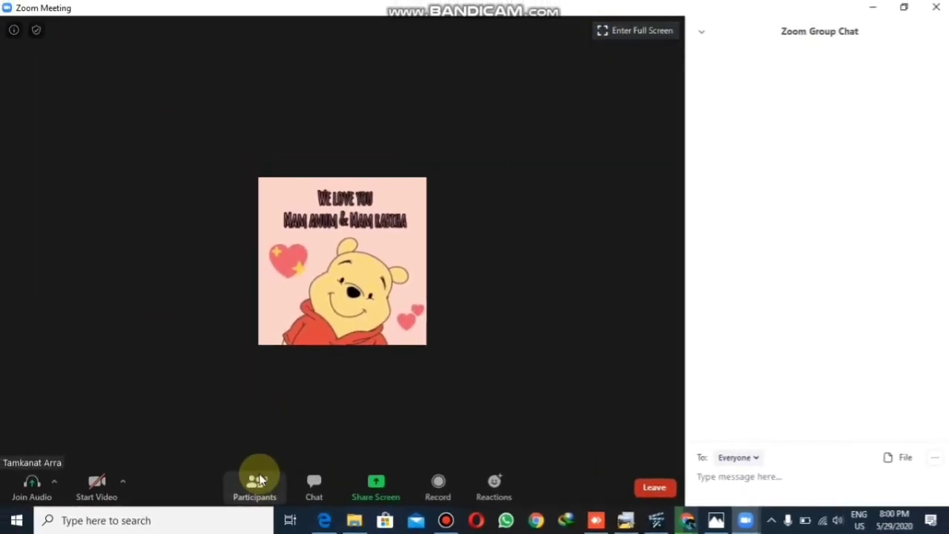
{"action": "left_click", "coordinate": [256, 483]}
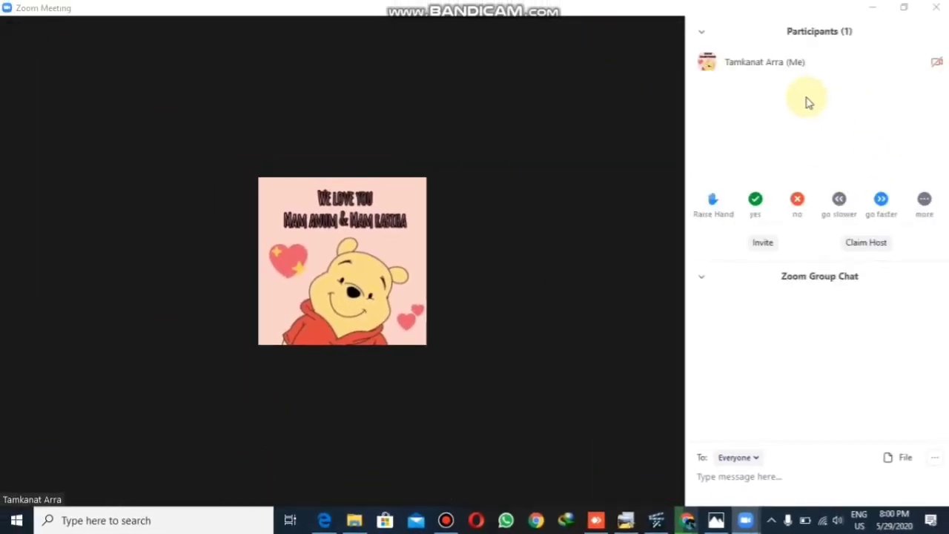
- Open and close the Join Audio prompt without connecting, then show the extra feedback reactions
{"action": "mouse_move", "coordinate": [821, 87]}
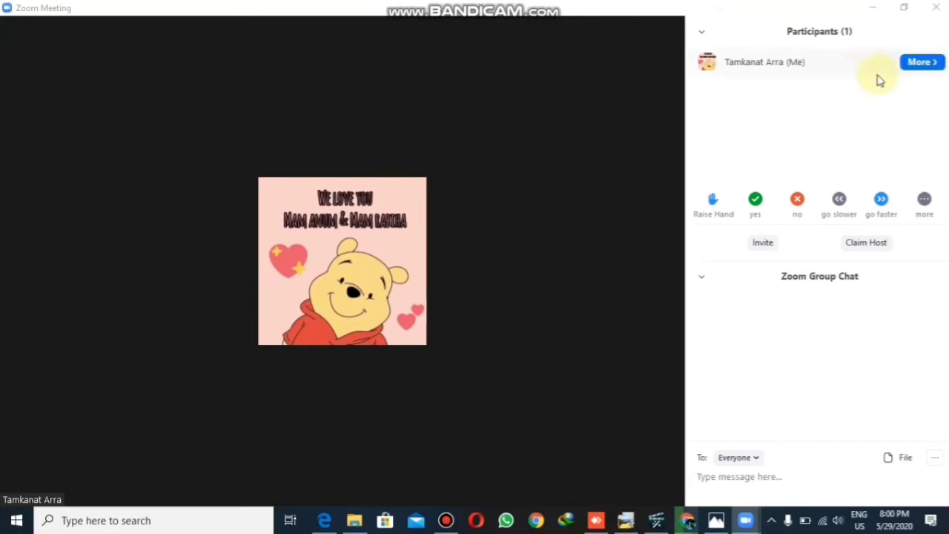
{"action": "mouse_move", "coordinate": [555, 106]}
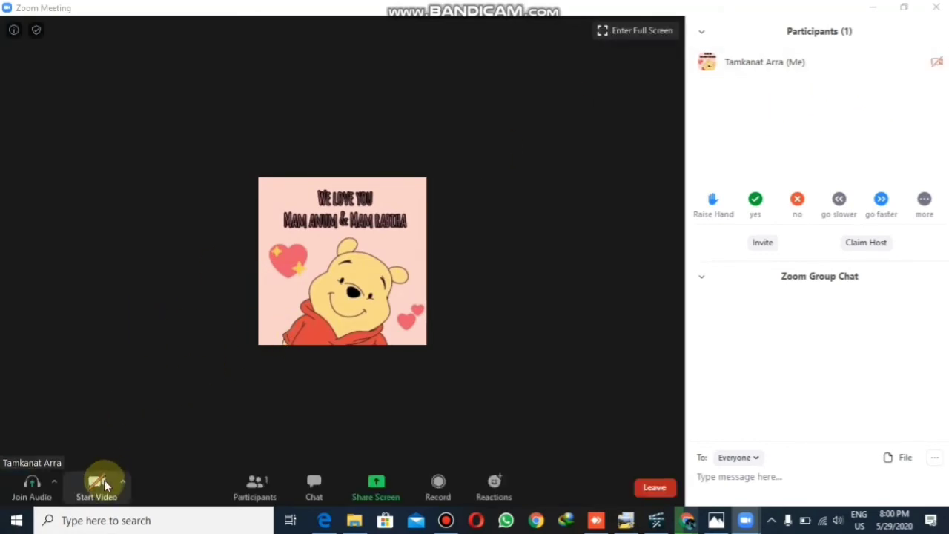
{"action": "left_click", "coordinate": [44, 491]}
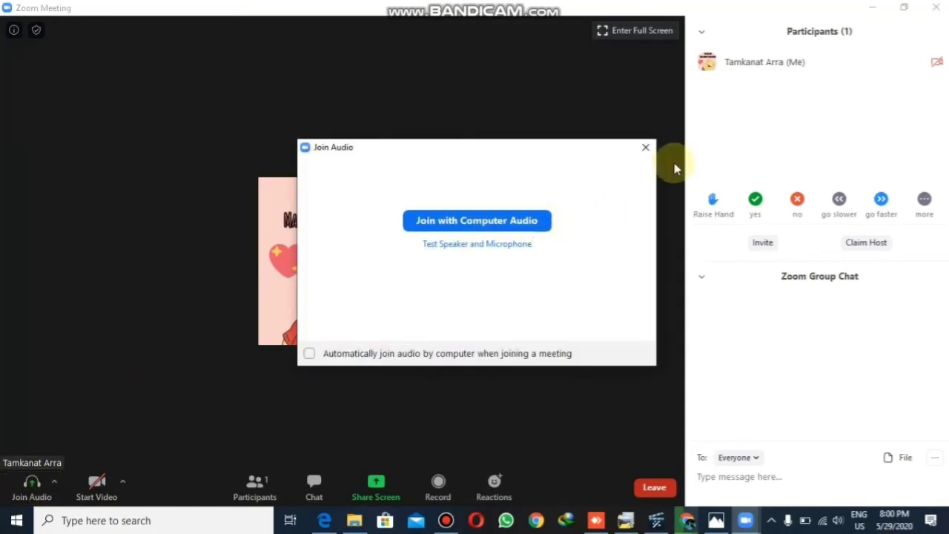
{"action": "left_click", "coordinate": [645, 151]}
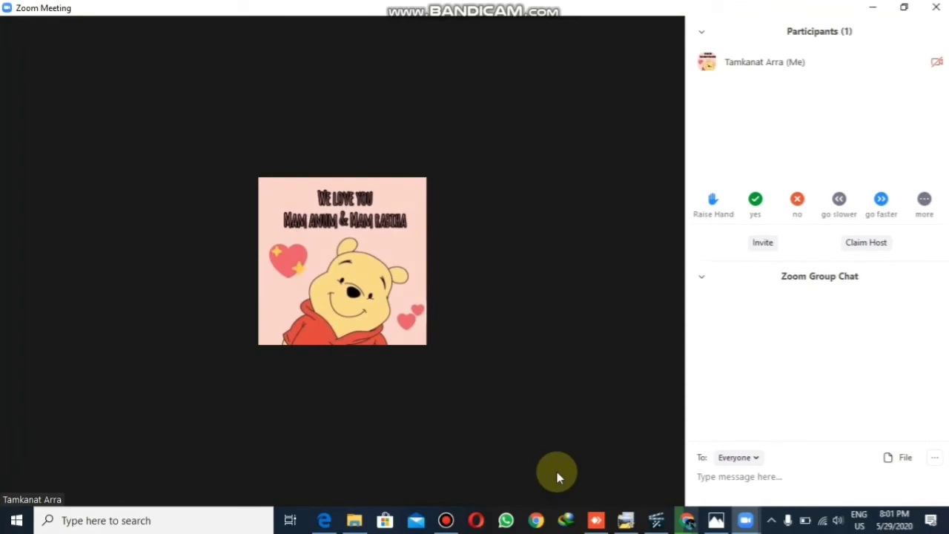
{"action": "left_click", "coordinate": [923, 200]}
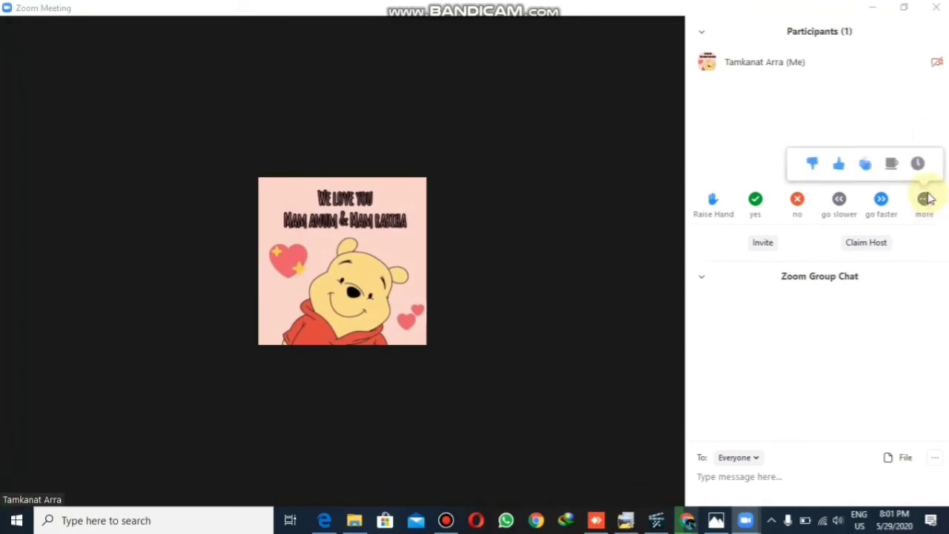